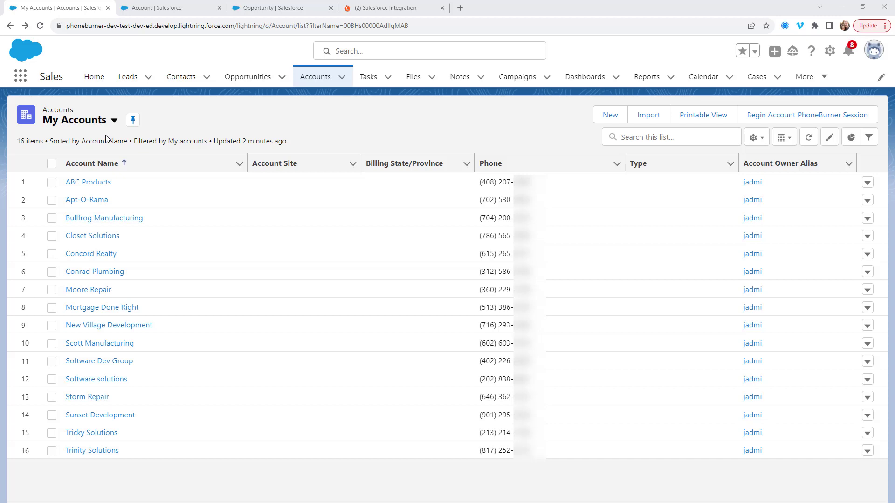
Select all listed accounts, set up a PhoneBurner dial session for them, and start dialing.
click(51, 163)
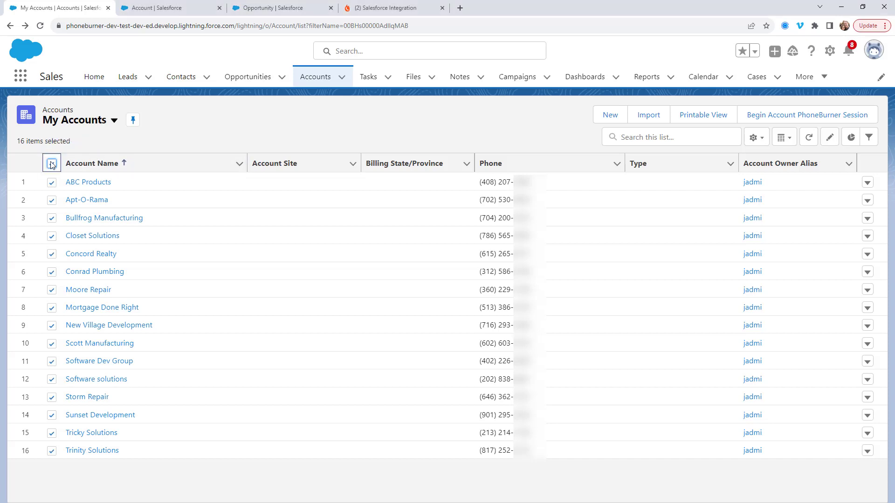
click(783, 116)
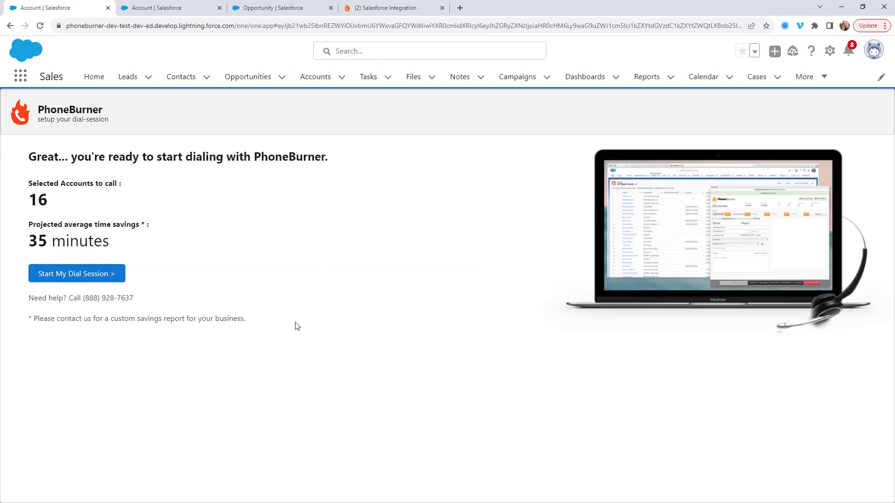
click(116, 275)
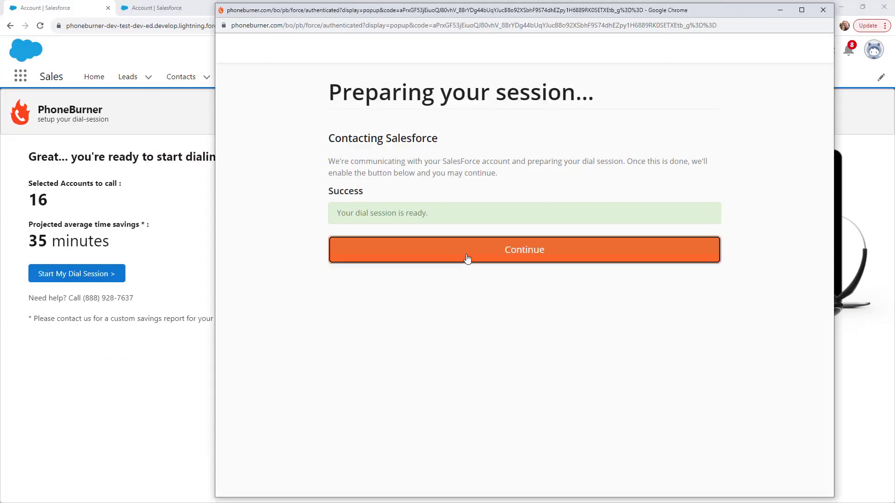
click(468, 248)
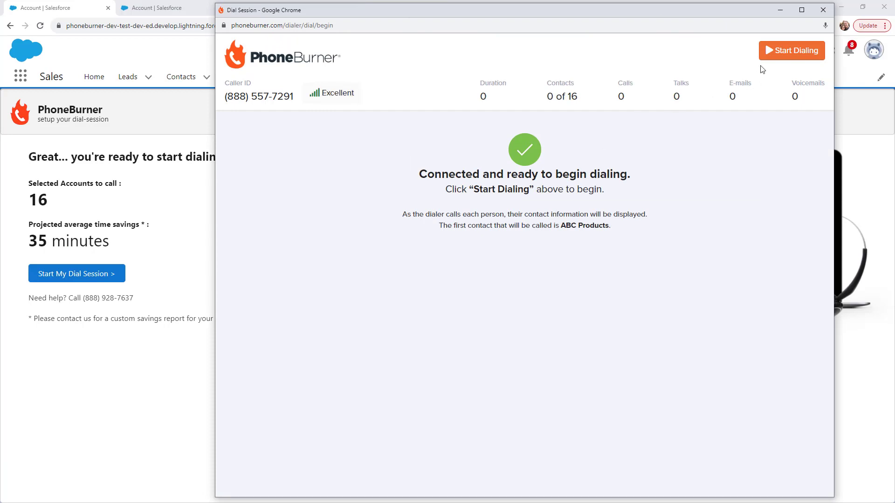
click(779, 55)
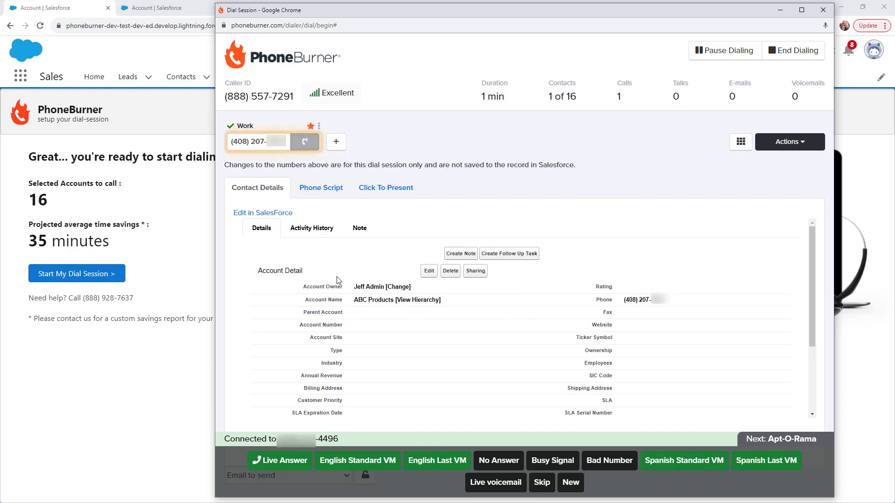
Log the first three calls as English Standard VM, English Last VM and Live Answer, ending the live call with Bullfrog Manufacturing.
click(350, 462)
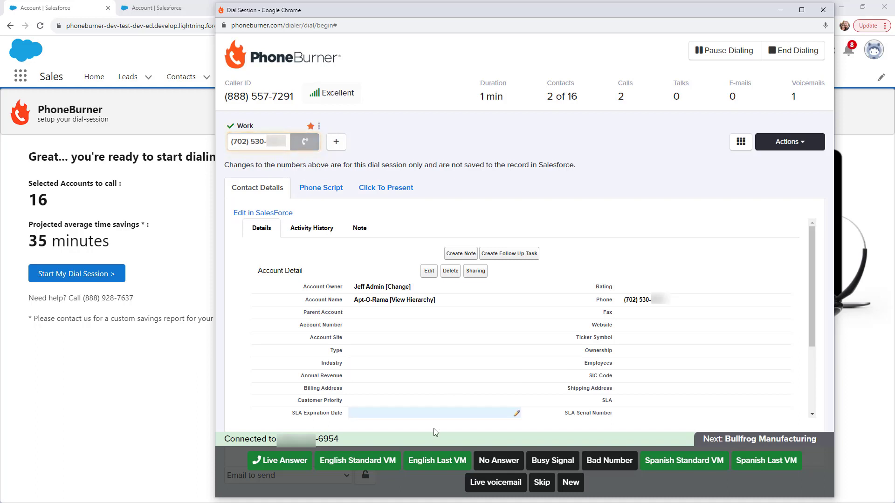
click(424, 463)
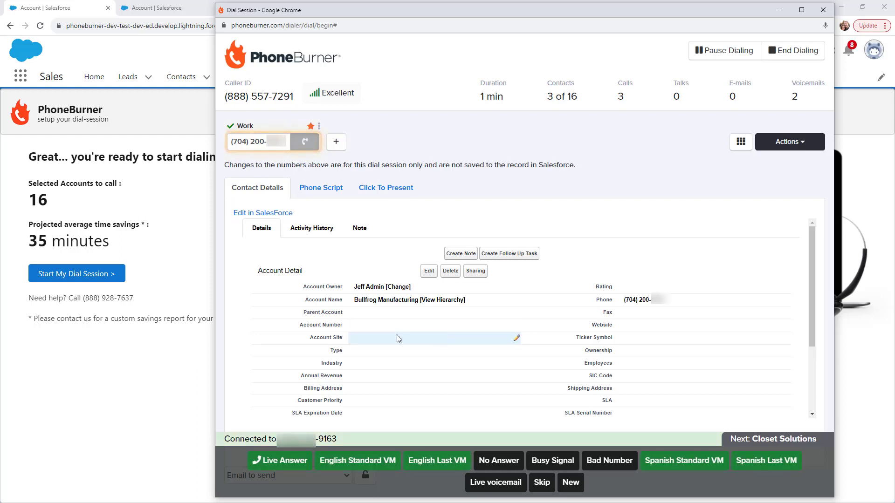
click(292, 466)
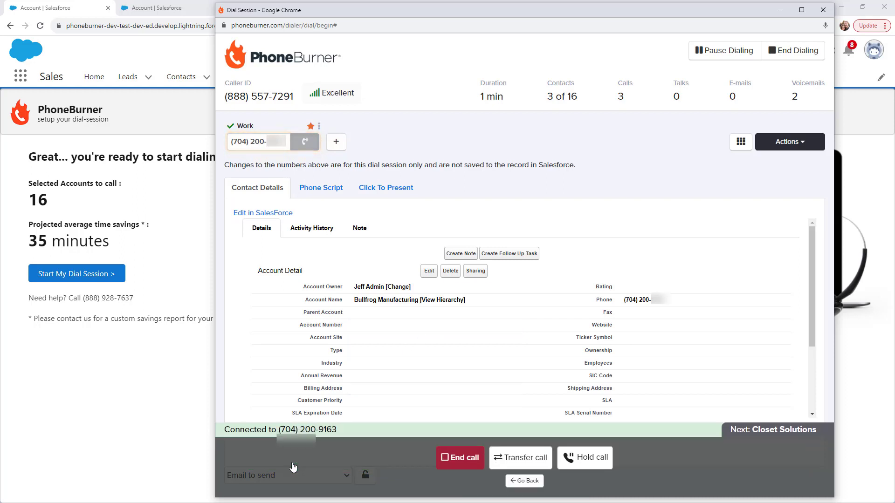
click(464, 462)
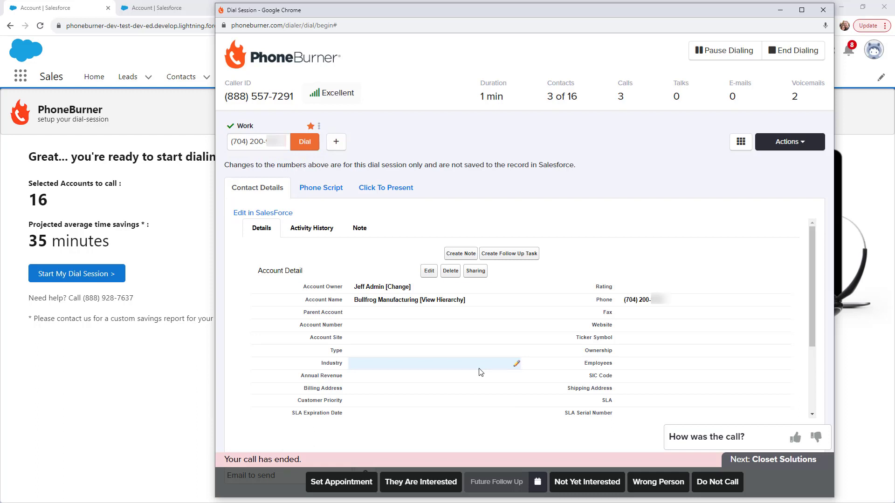
Set the Industry of the Bullfrog Manufacturing account to Manufacturing and save the record.
double_click(382, 325)
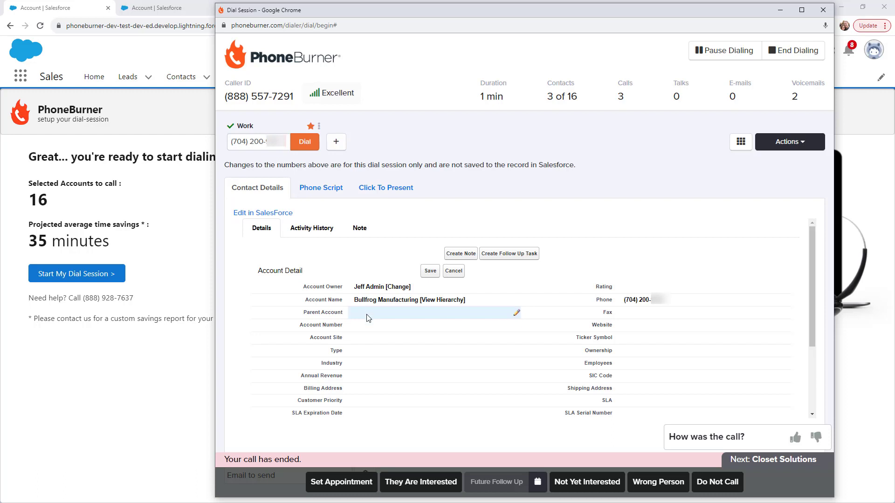
double_click(367, 364)
click(368, 364)
scroll(399, 341, down, 4)
click(399, 280)
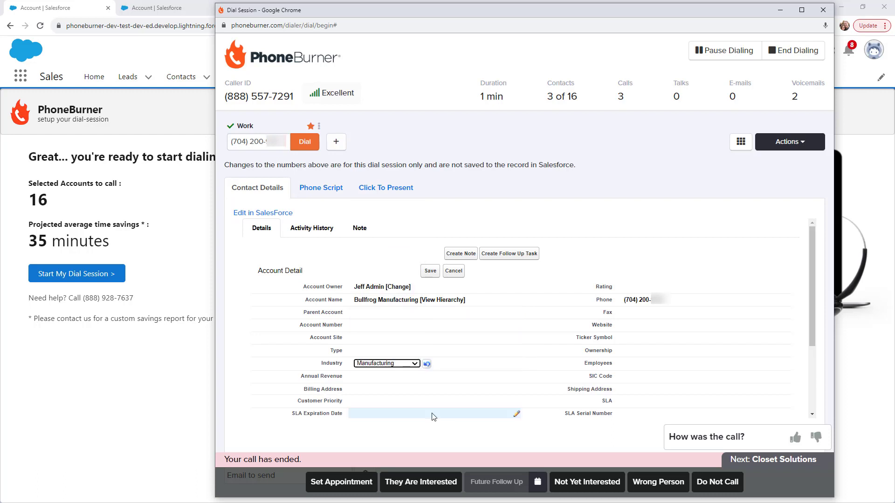
click(400, 378)
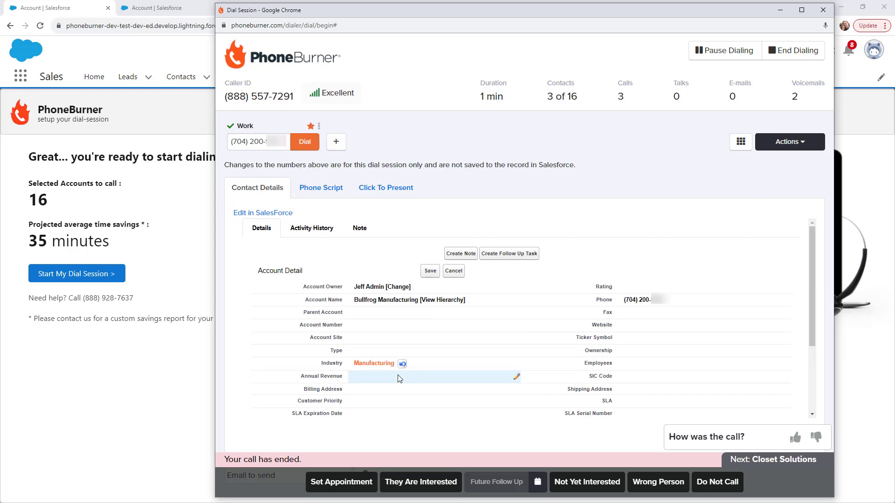
click(433, 274)
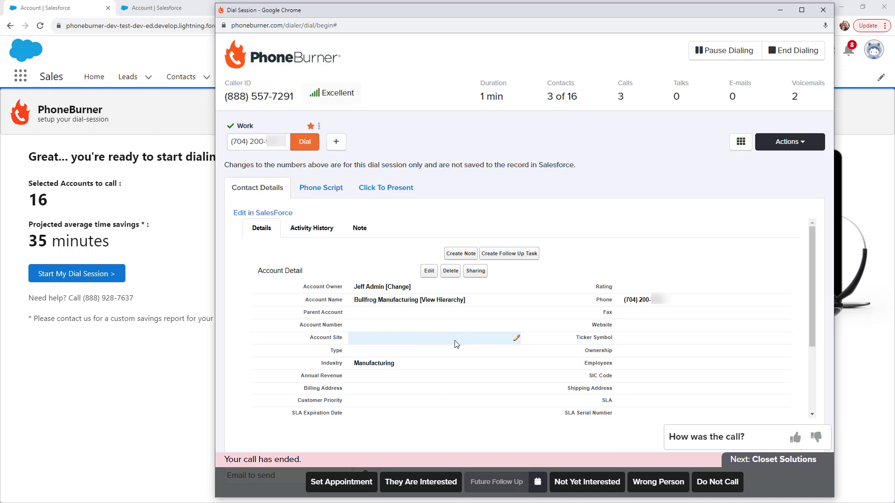
Create and save a note titled "new note in session" with the body "This is the deteails of the notes I took in the session".
click(448, 257)
click(475, 300)
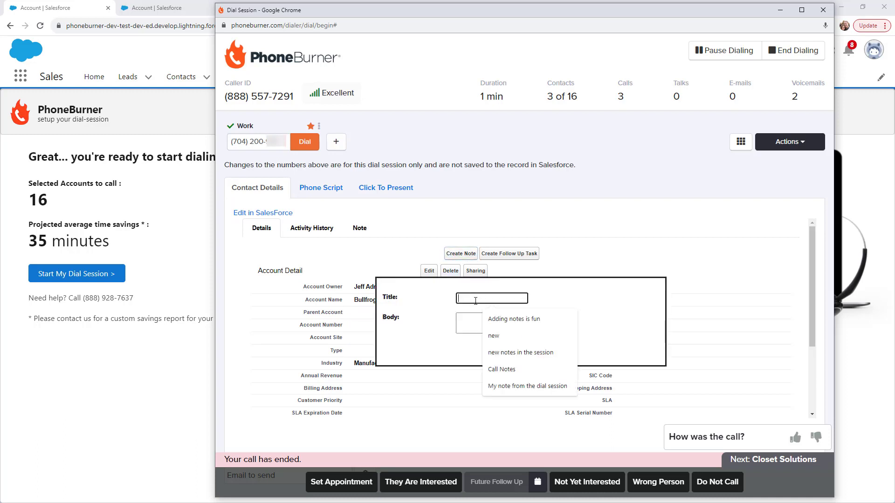
text(new note in session)
key(Tab)
text(This is the )
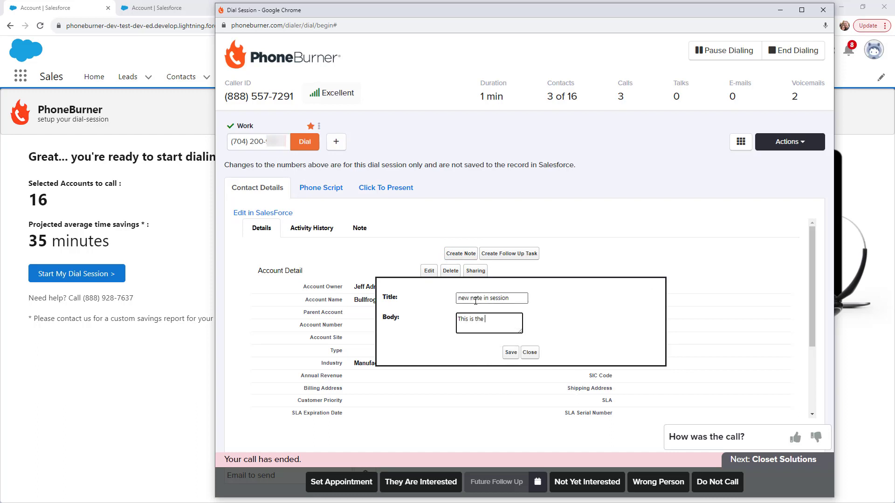
text(deteails of the notes I took in the session)
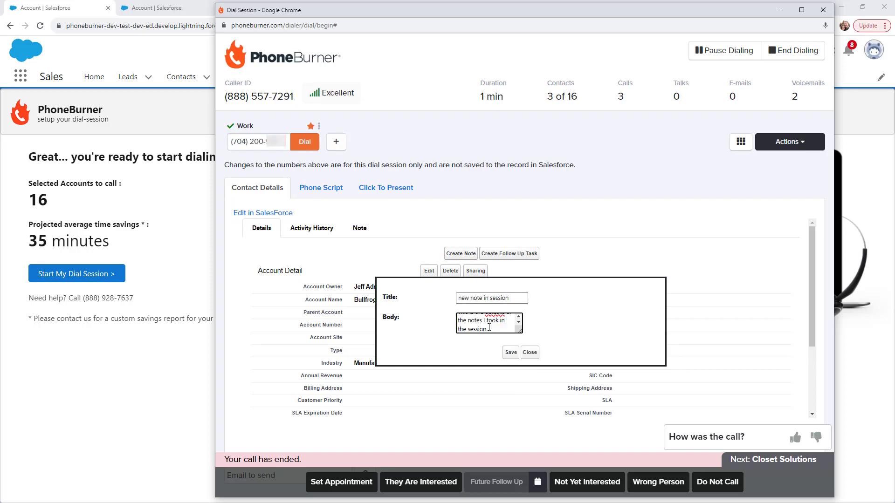
click(510, 353)
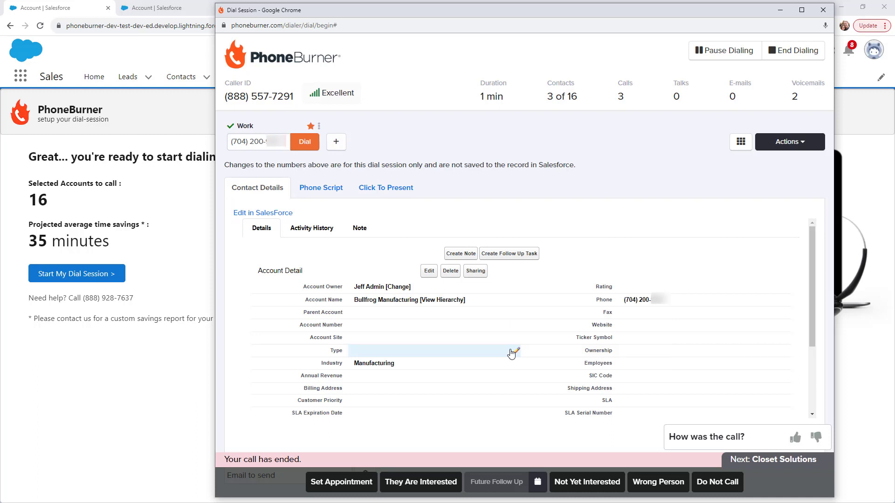
Create a follow-up task with a subject naming the contact, status In Progress, priority Normal and due date 9/27/2023.
click(496, 257)
text(Follow up wi)
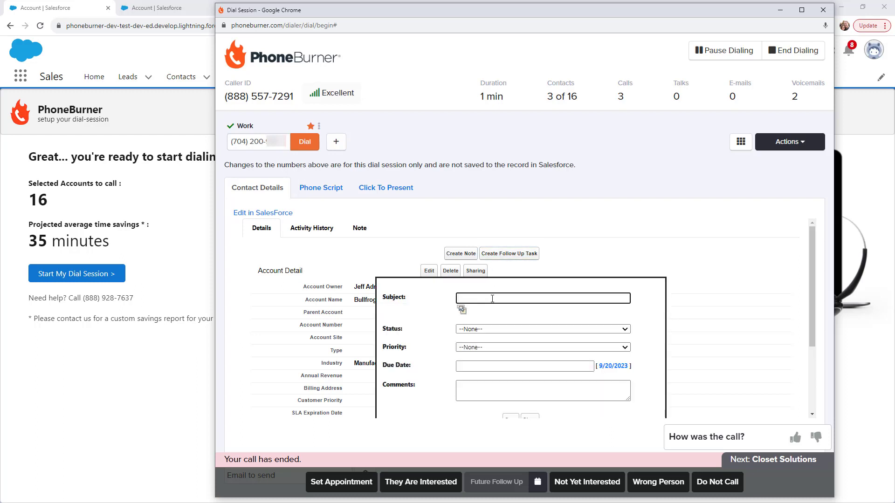
text(th Mary)
click(497, 329)
click(497, 357)
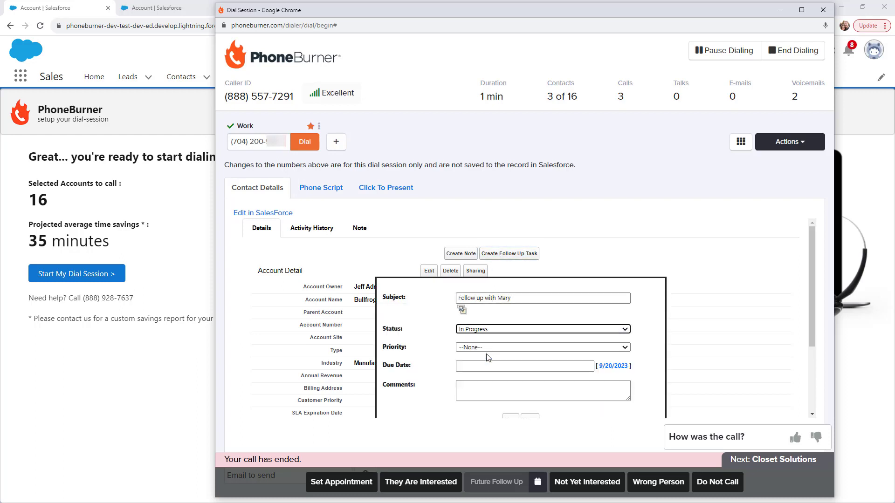
click(485, 347)
click(479, 378)
click(483, 366)
click(526, 329)
Add a task comment saying the contact was spoken to and wants a follow-up, and save the task.
click(511, 384)
text(Talked to Mary and she )
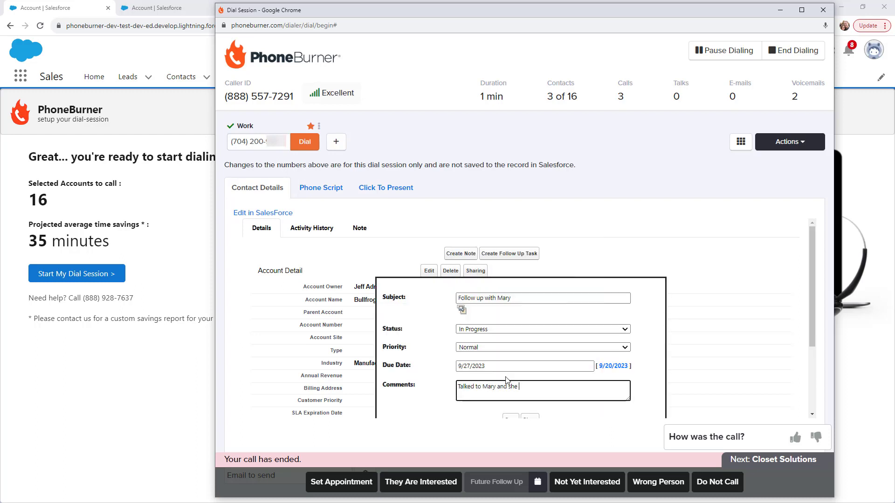
text(wants me to follow up with her)
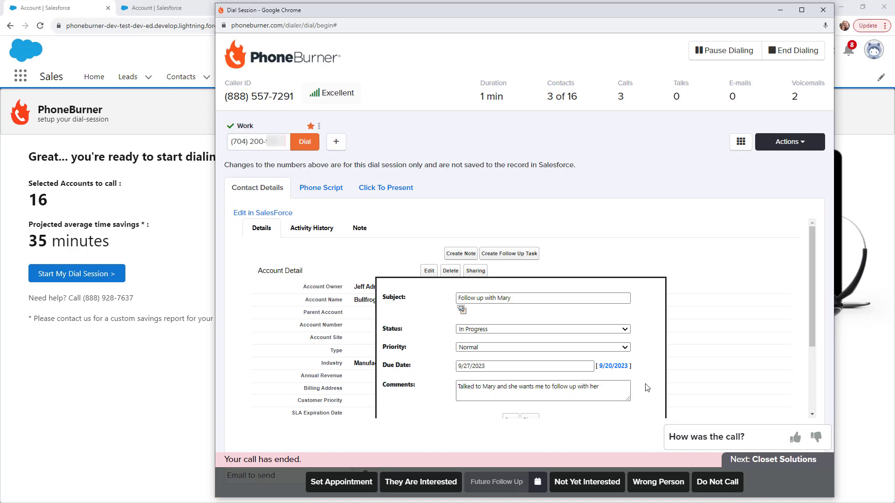
scroll(507, 379, down, 1)
click(510, 374)
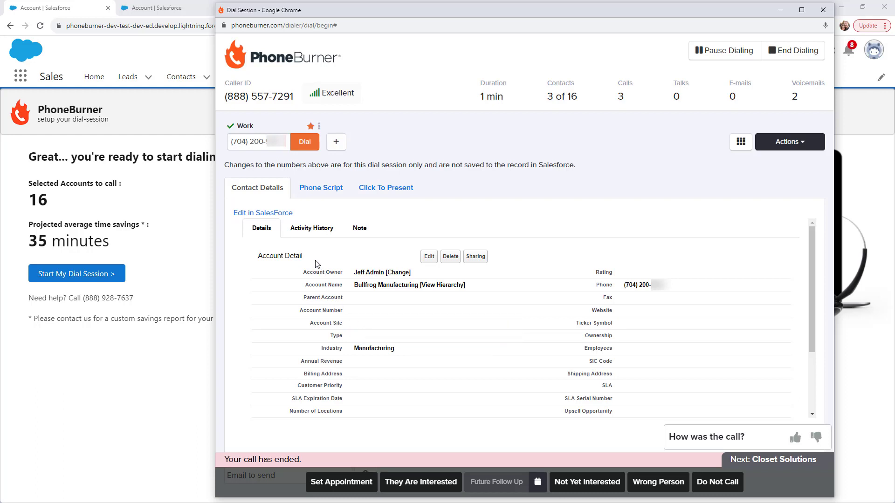
Review the Bullfrog Manufacturing activity history and notes, and open the account record in Salesforce.
click(314, 229)
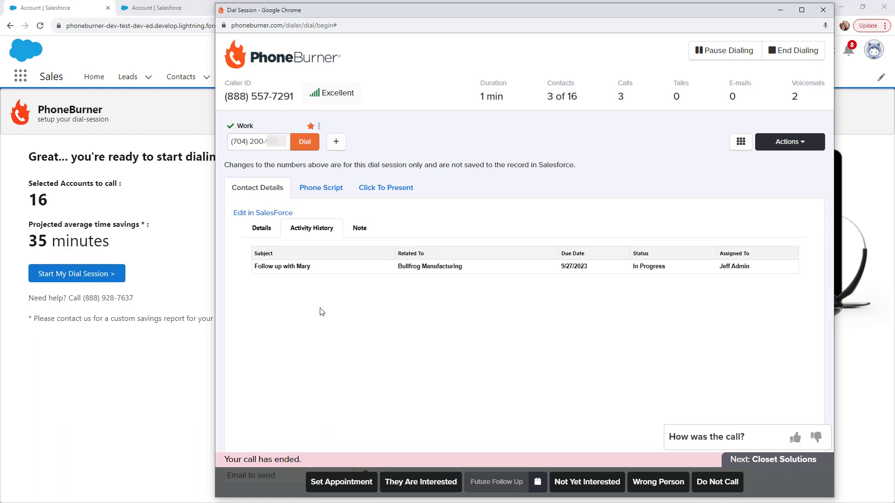
click(361, 230)
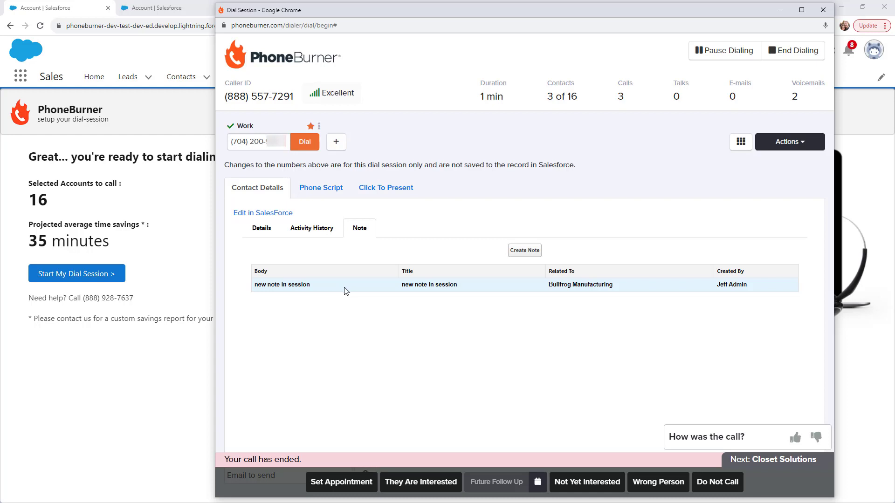
click(268, 227)
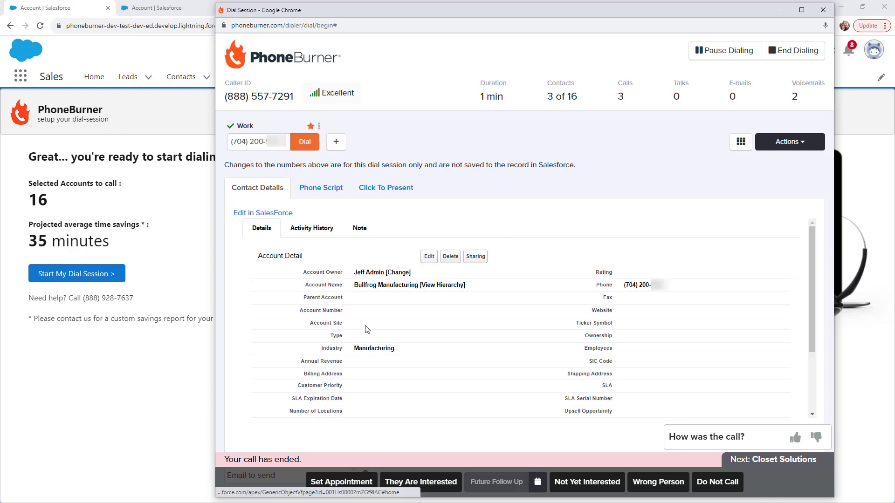
click(257, 214)
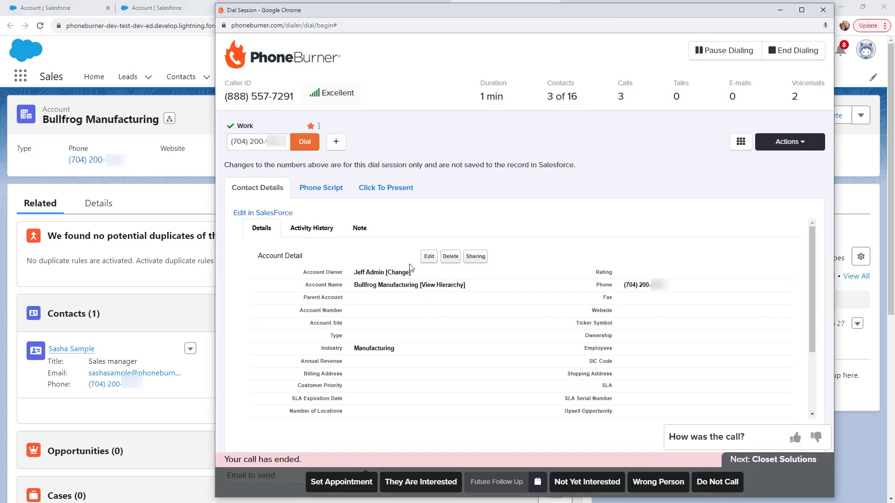
Log the Bullfrog Manufacturing call as Set Appointment, and take the Closet Solutions call as a live answer and end it.
click(349, 485)
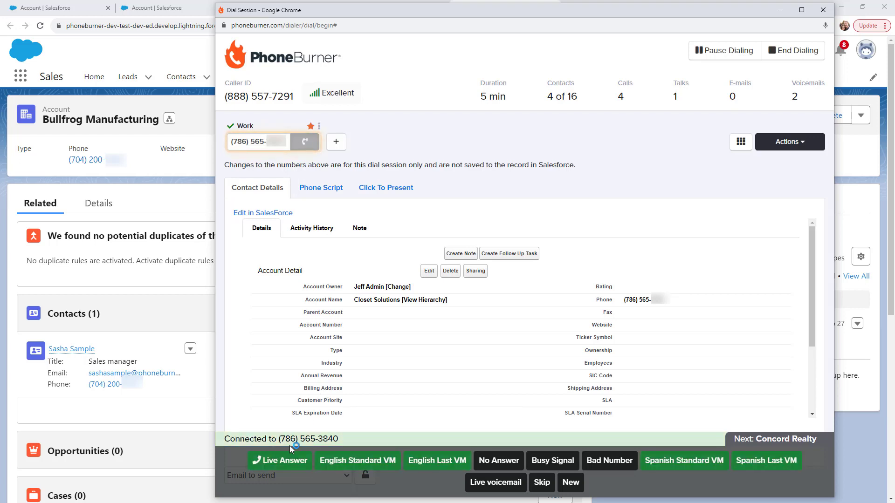
click(285, 460)
click(452, 460)
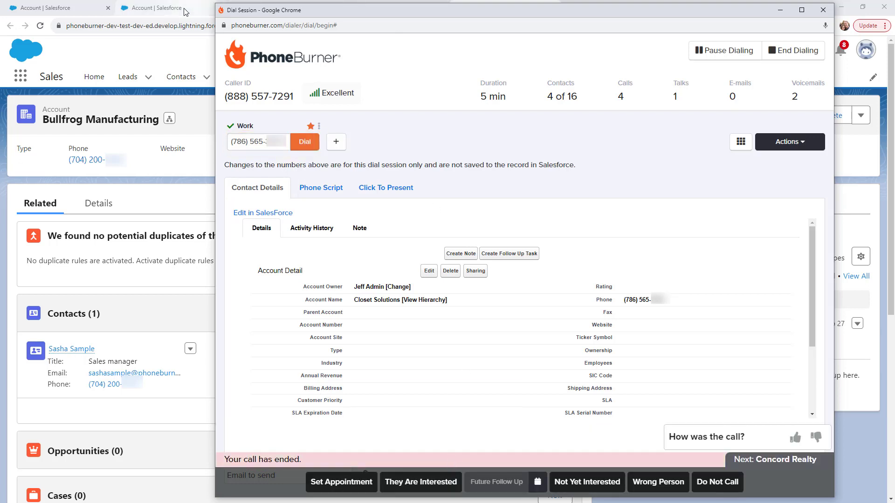
Switch to the Bullfrog Manufacturing record in Salesforce and reload it to check the account's logged activity.
click(205, 9)
click(486, 13)
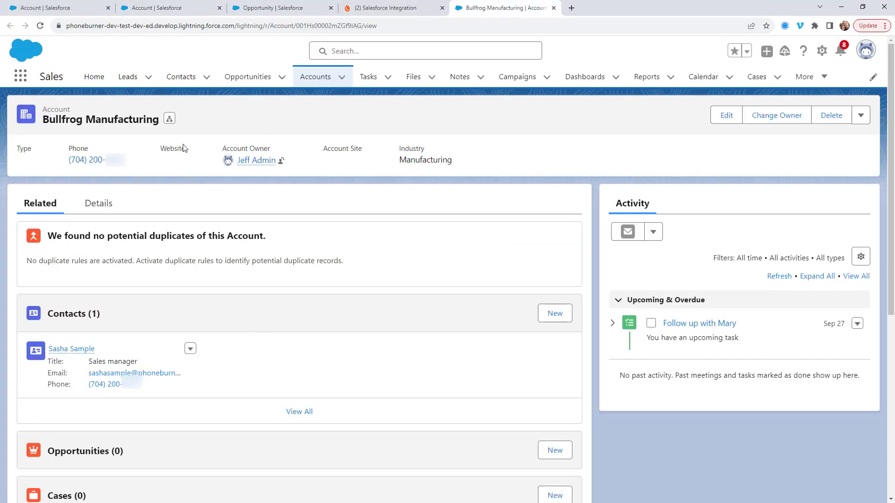
click(41, 26)
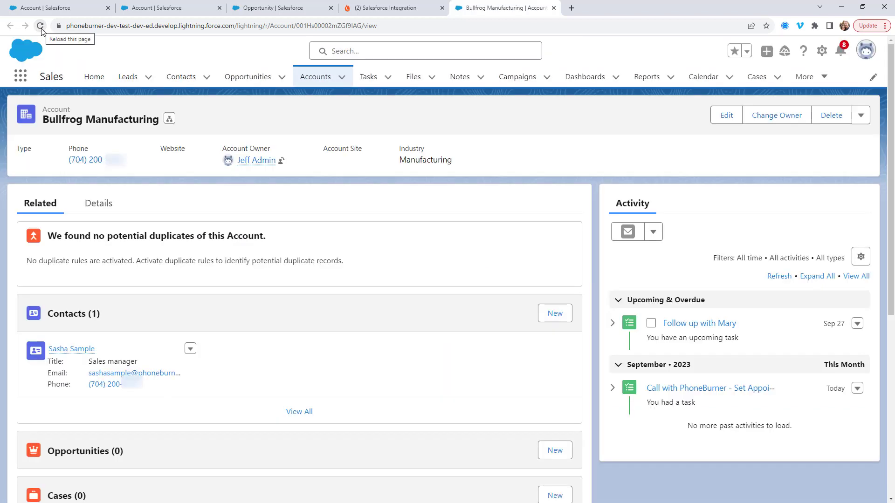